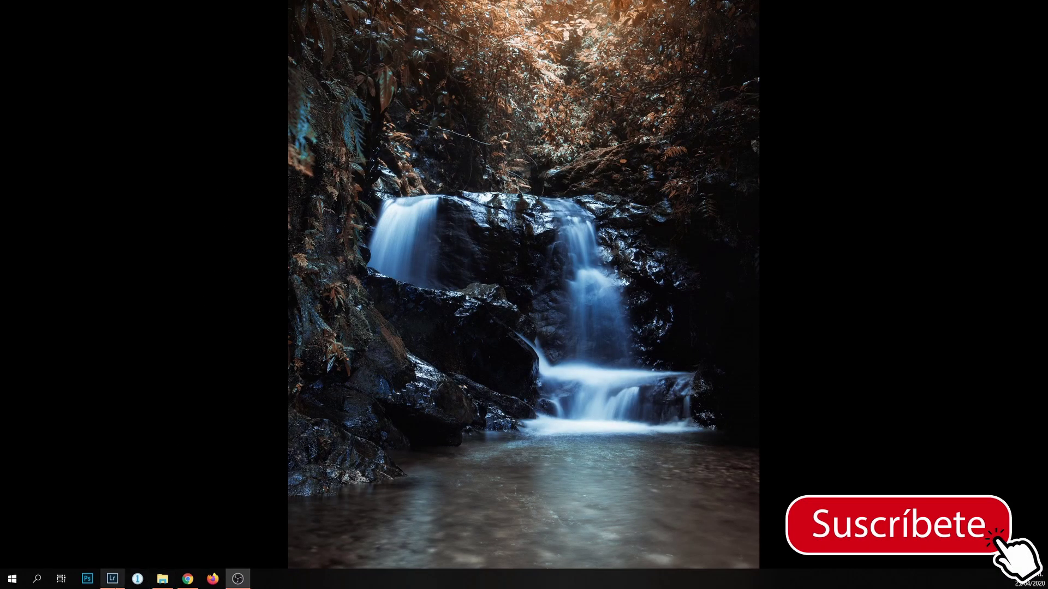
Switch from the image viewer to Lightroom Classic to edit the bird photo IMGP1216.DNG
click(107, 586)
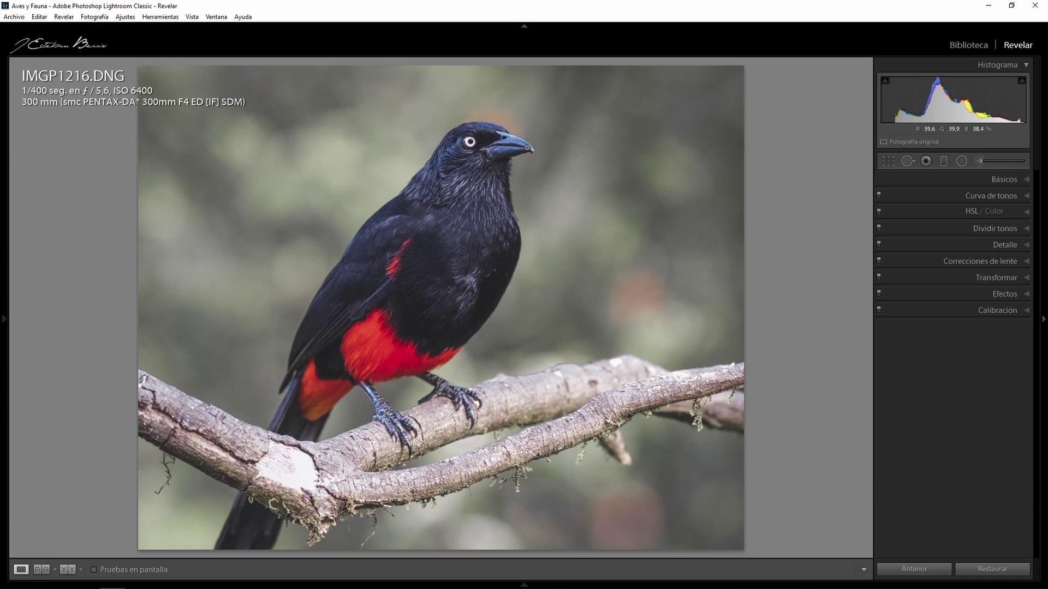
Inspect the bird's head at 1:1, return to fit view, and expand the Detalle panel
click(546, 148)
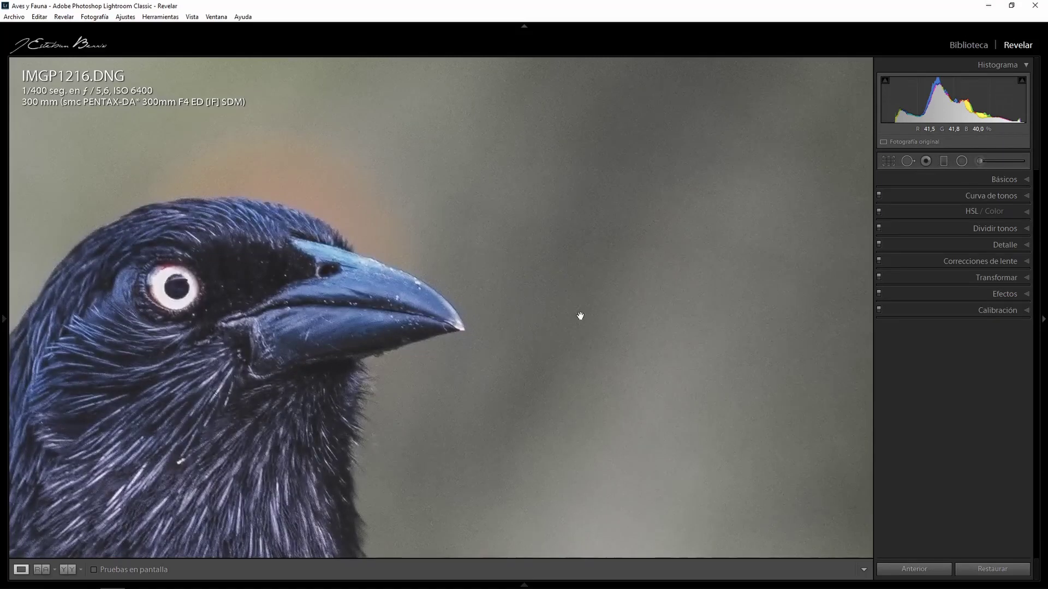
click(547, 287)
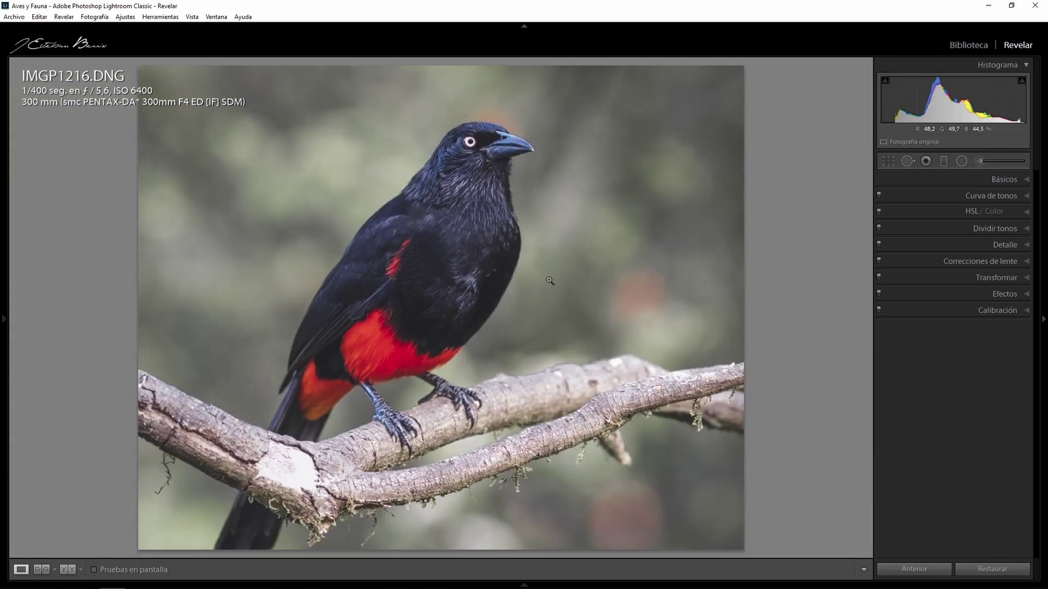
click(998, 249)
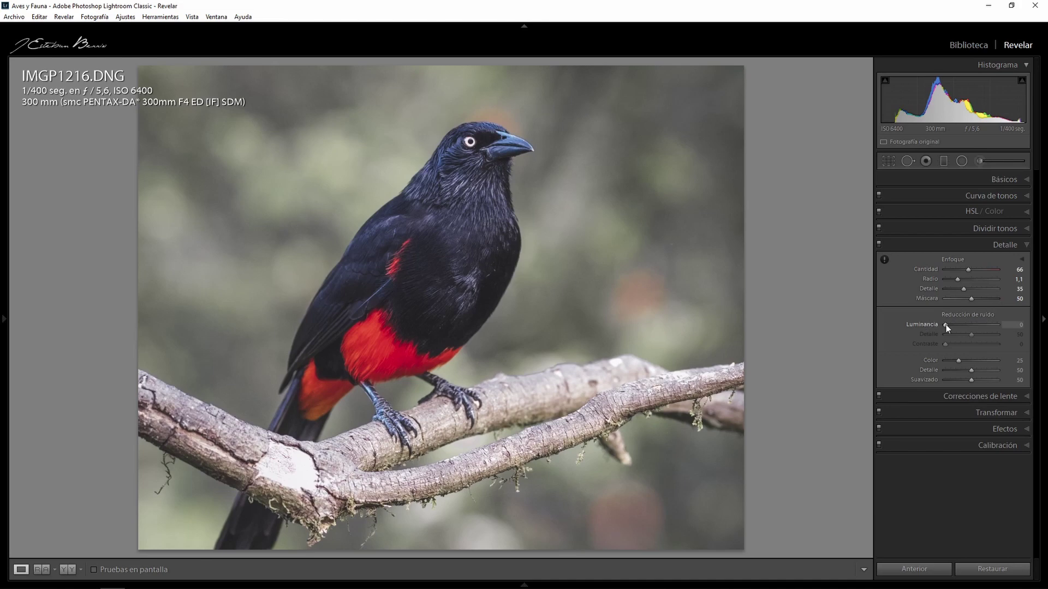
On the zoomed-in head, compare Luminancia at 30 against 0, then set it to 30
click(547, 150)
drag(376, 328, 401, 277)
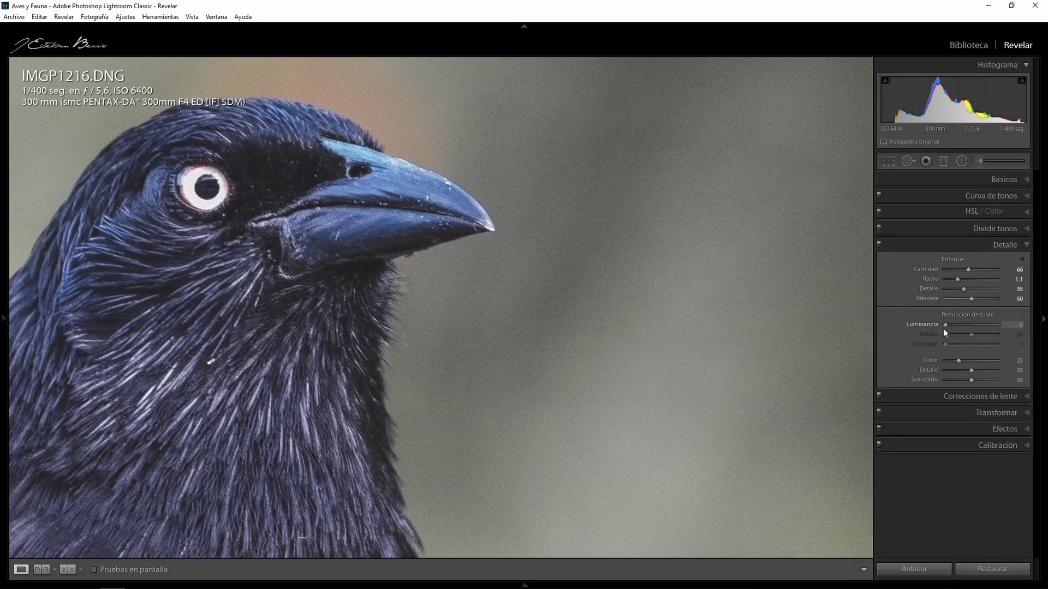
drag(944, 330, 956, 328)
drag(955, 327, 962, 326)
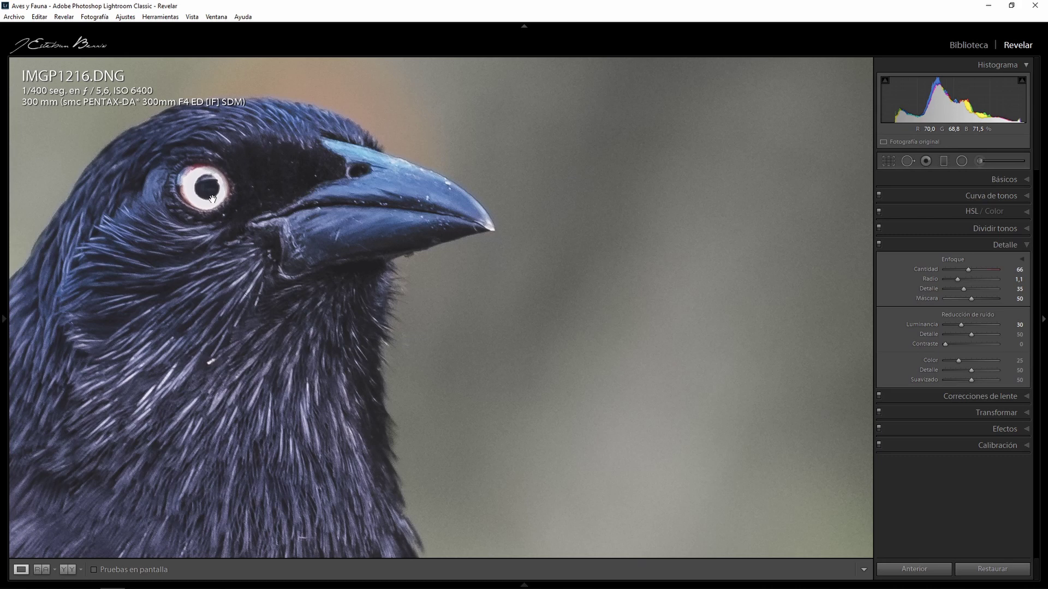
double_click(961, 327)
text(30)
key(Return)
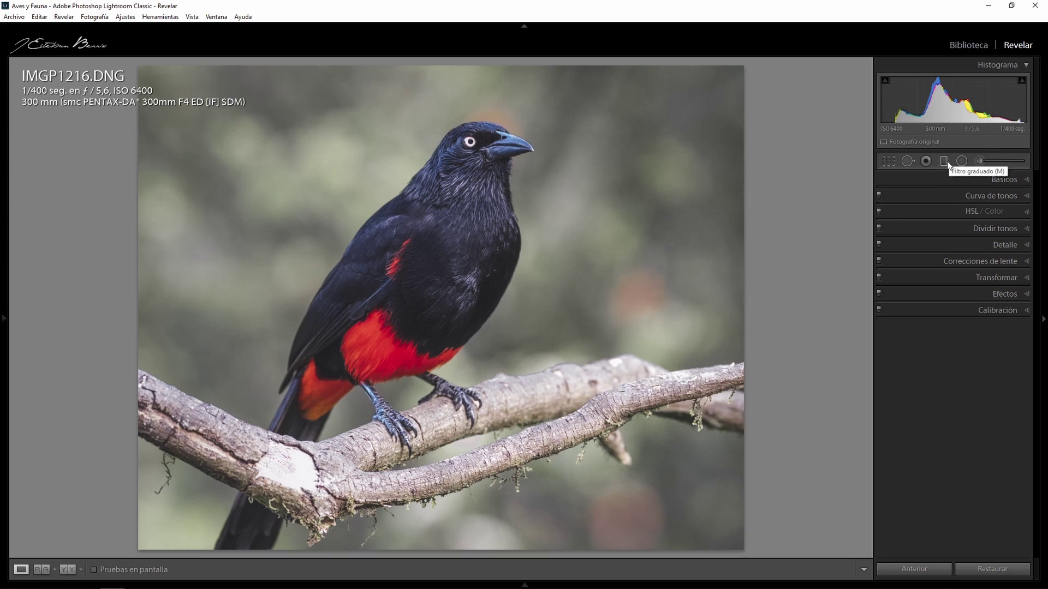
Drag a graduated filter at the image's bottom edge so its mask covers the whole frame
click(945, 162)
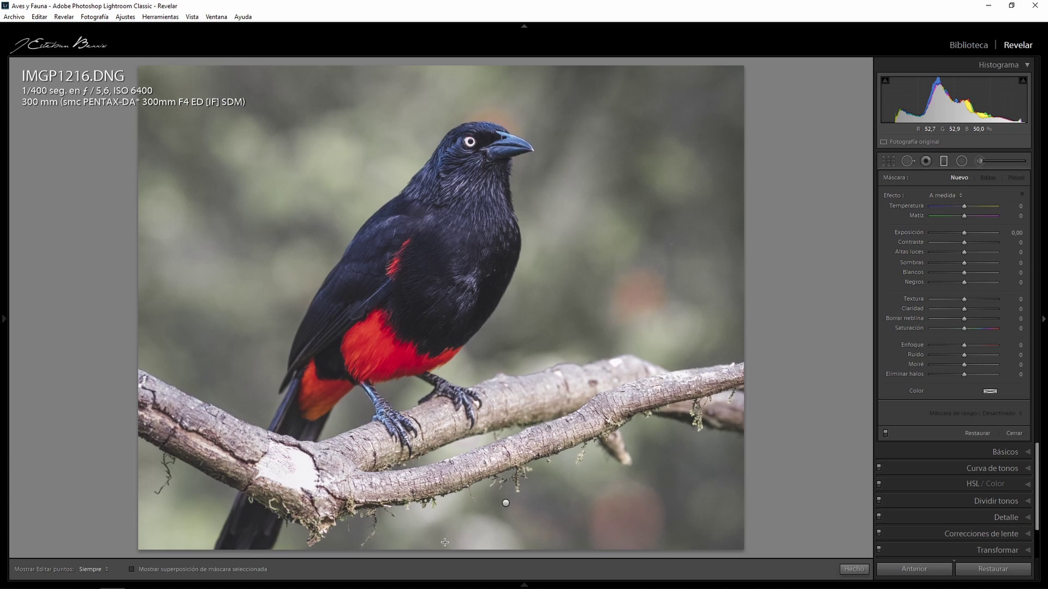
drag(445, 542, 445, 561)
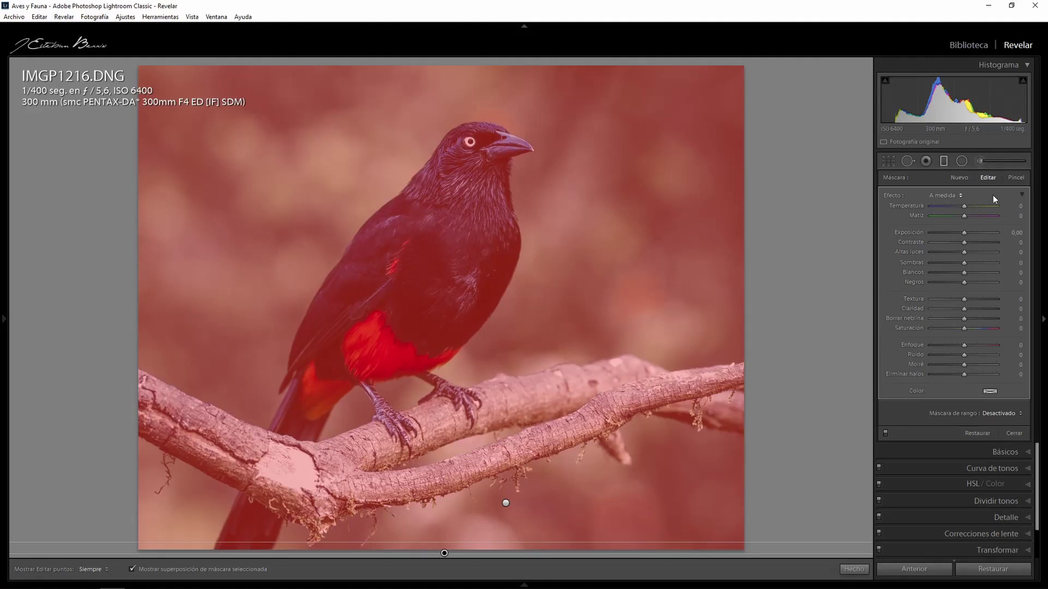
Brush with Alt held to erase the bird from the filter's mask, leaving background and branch
click(1017, 178)
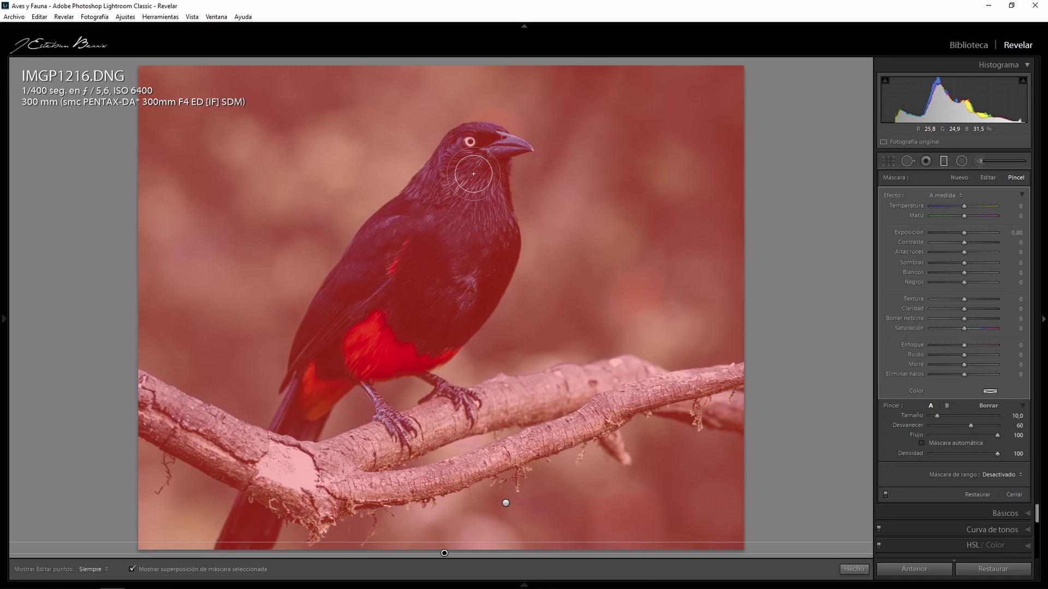
key(z)
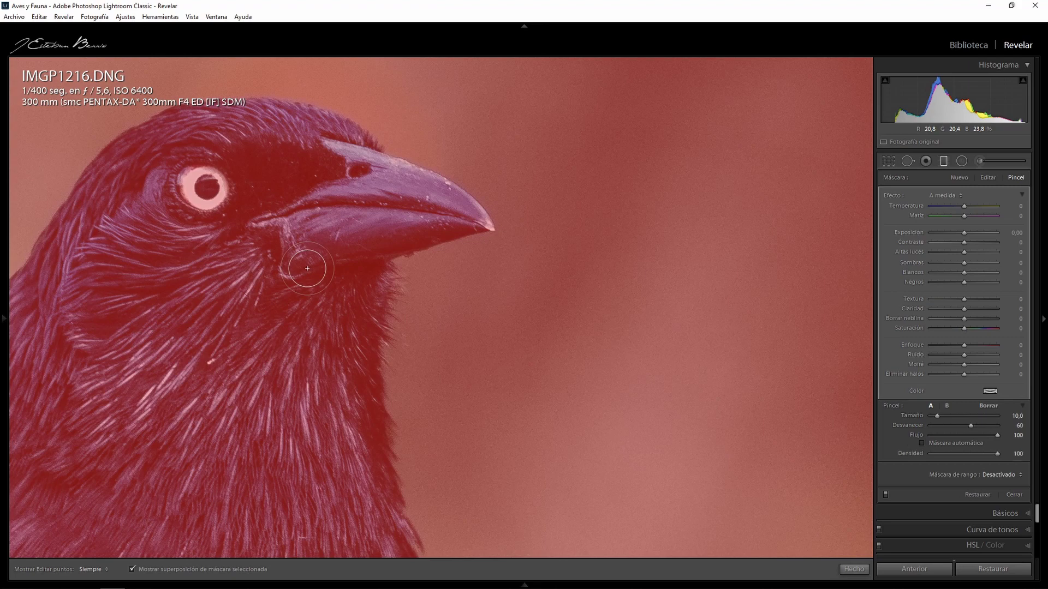
key(alt)
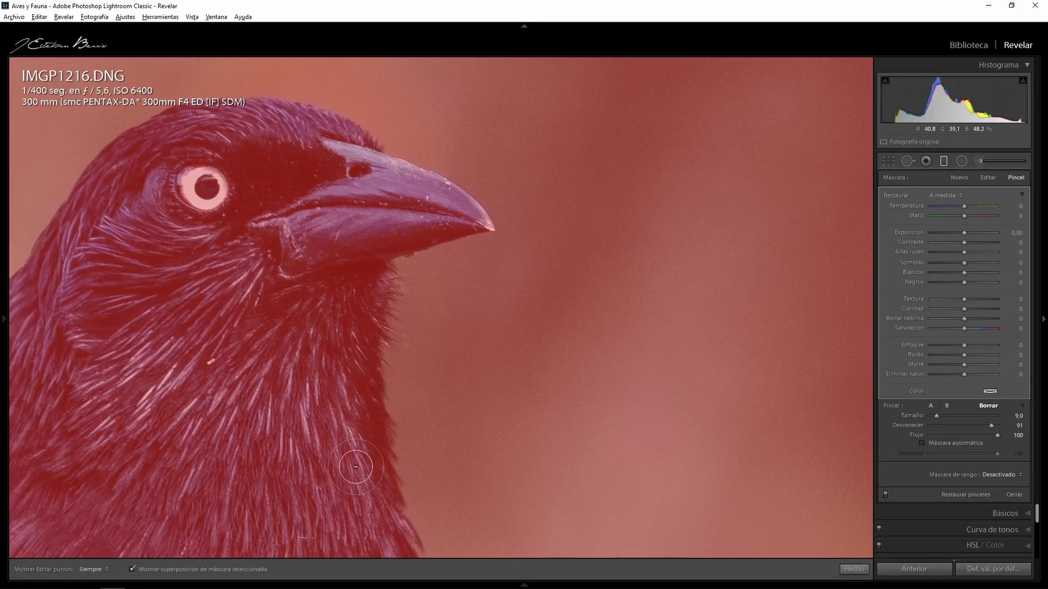
drag(356, 467, 354, 319)
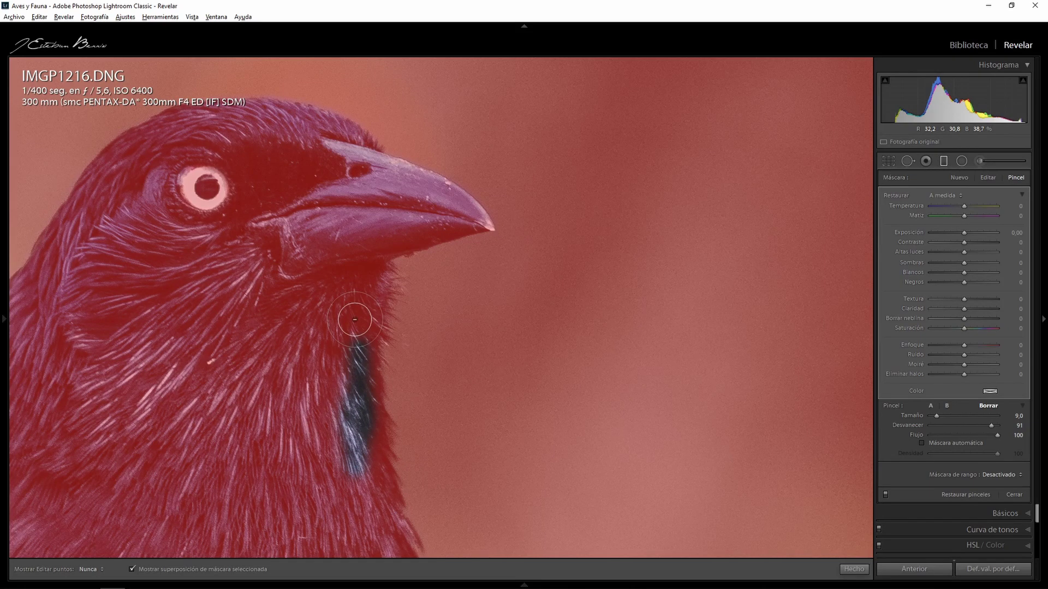
mouse_move(355, 319)
mouse_down()
mouse_move(373, 463)
mouse_move(402, 233)
mouse_move(451, 222)
mouse_up()
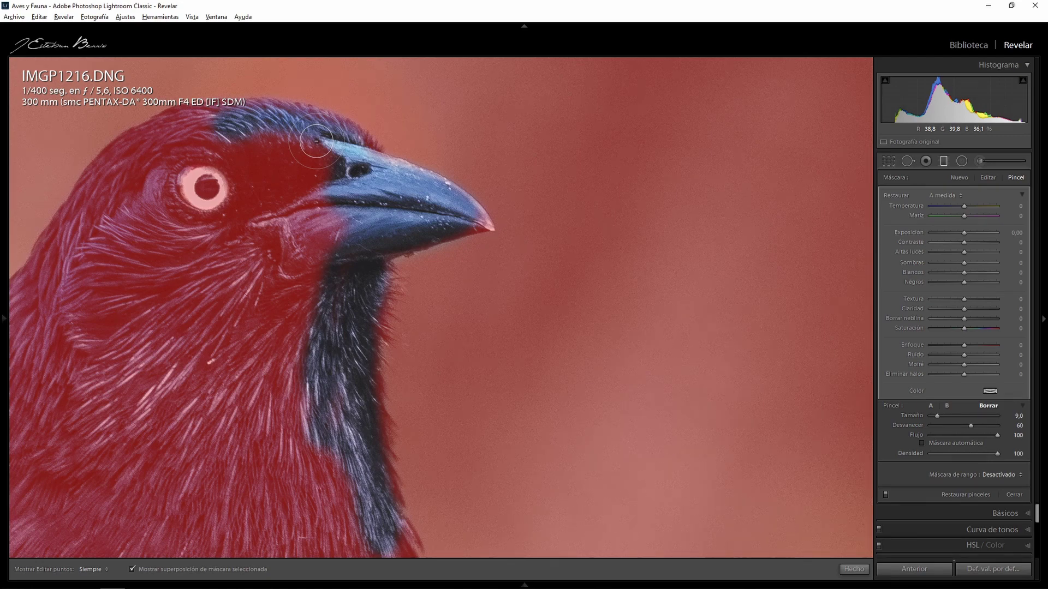
key(z)
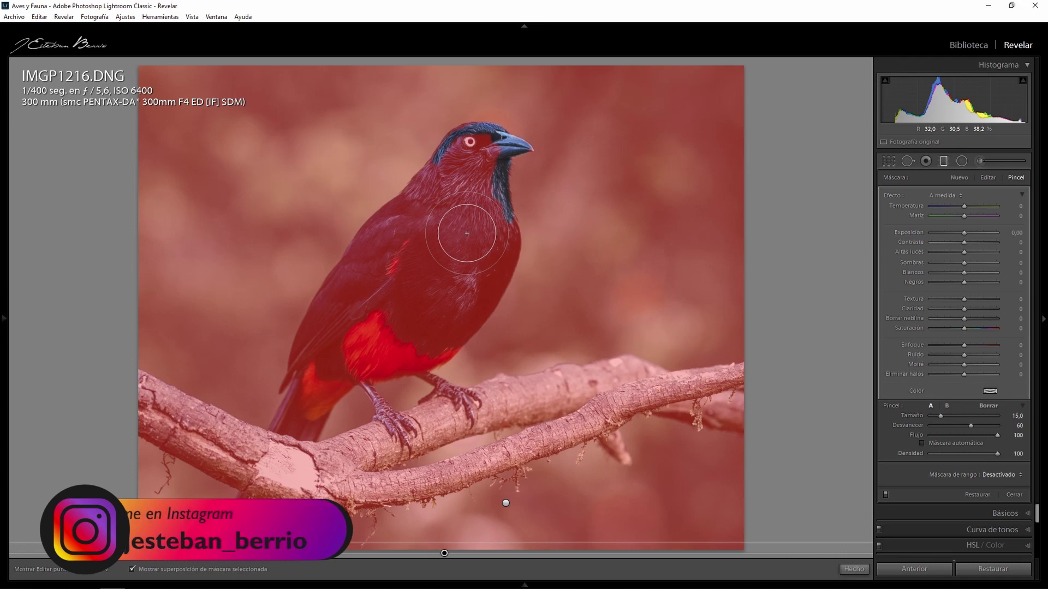
key(alt)
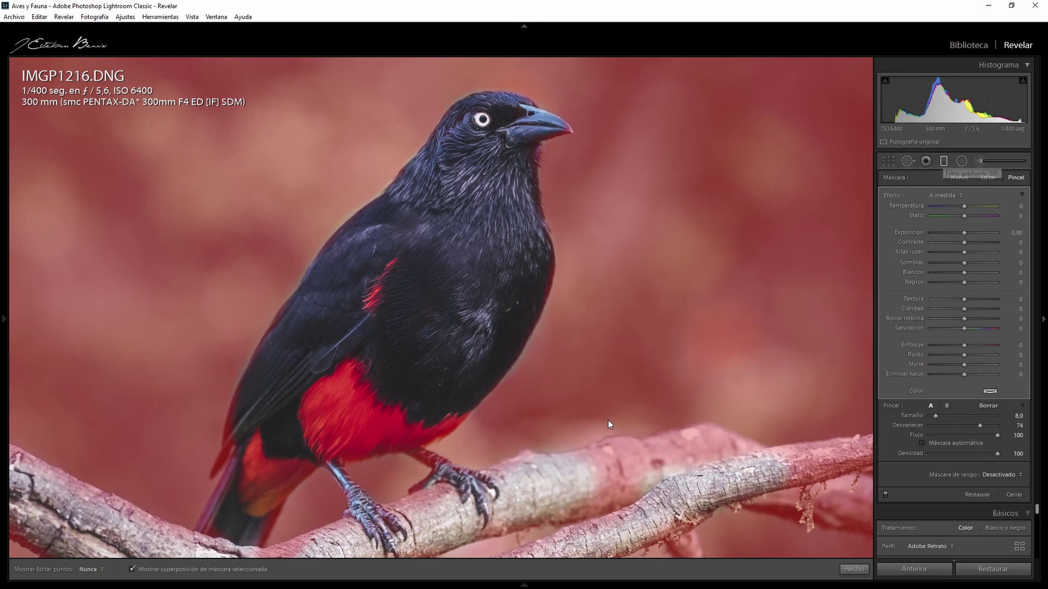
Hide the mask overlay, zoom in on the head, and set the mask's Ruido noise reduction
key(period)
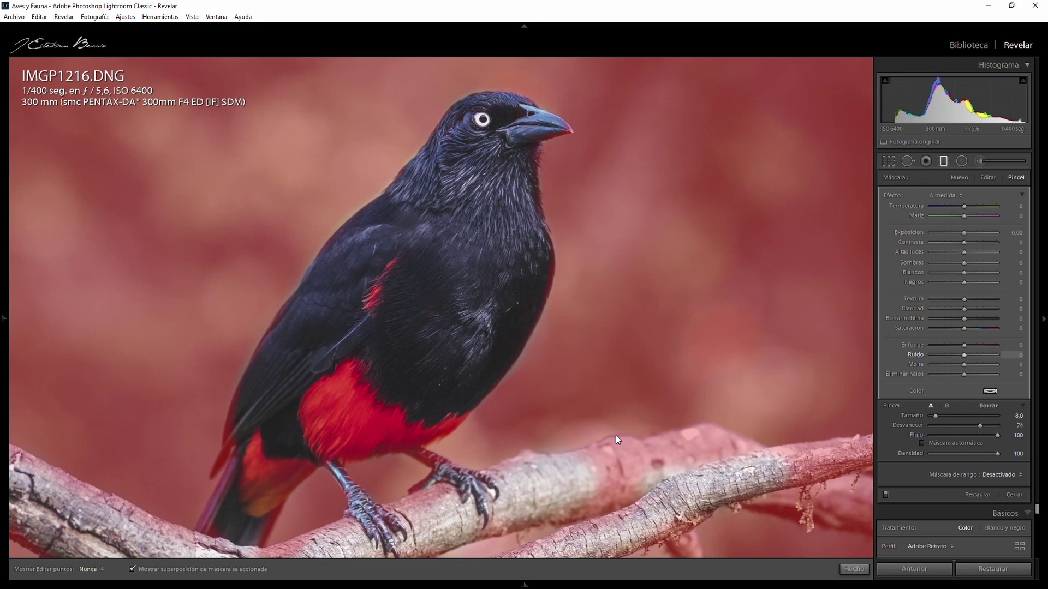
key(o)
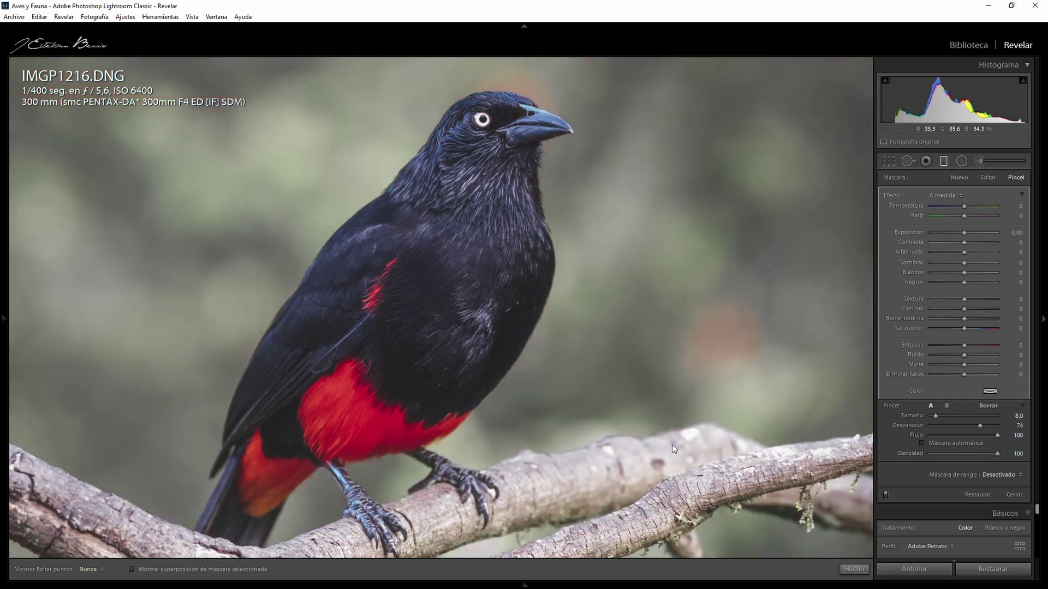
key(z)
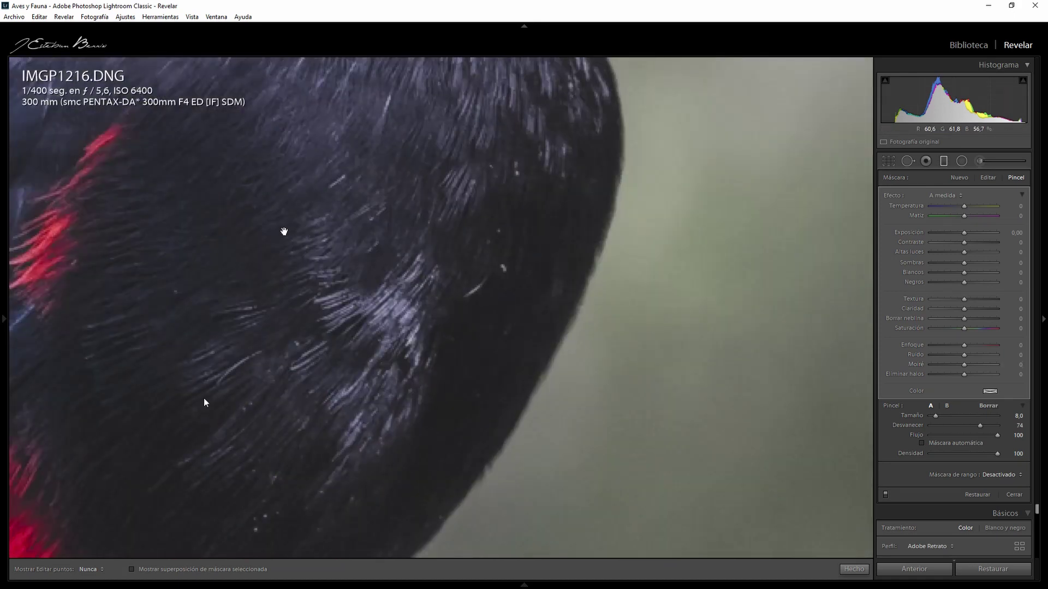
drag(284, 231, 604, 456)
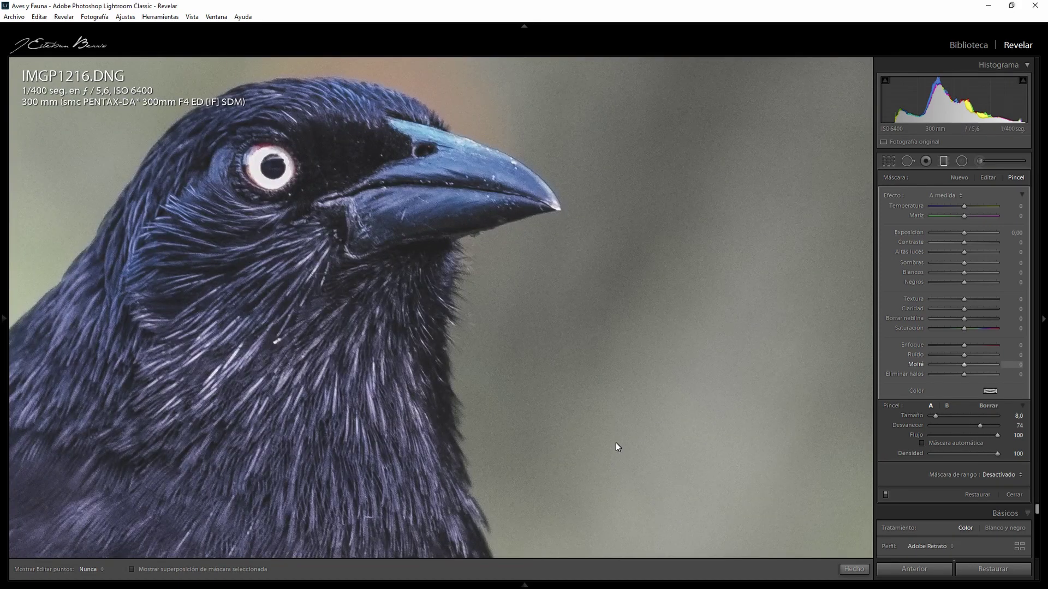
key(shift+Tab)
text(29)
key(Return)
Close the mask tool and nudge overall Luminancia noise reduction to 10, checking the head zoomed in
key(k)
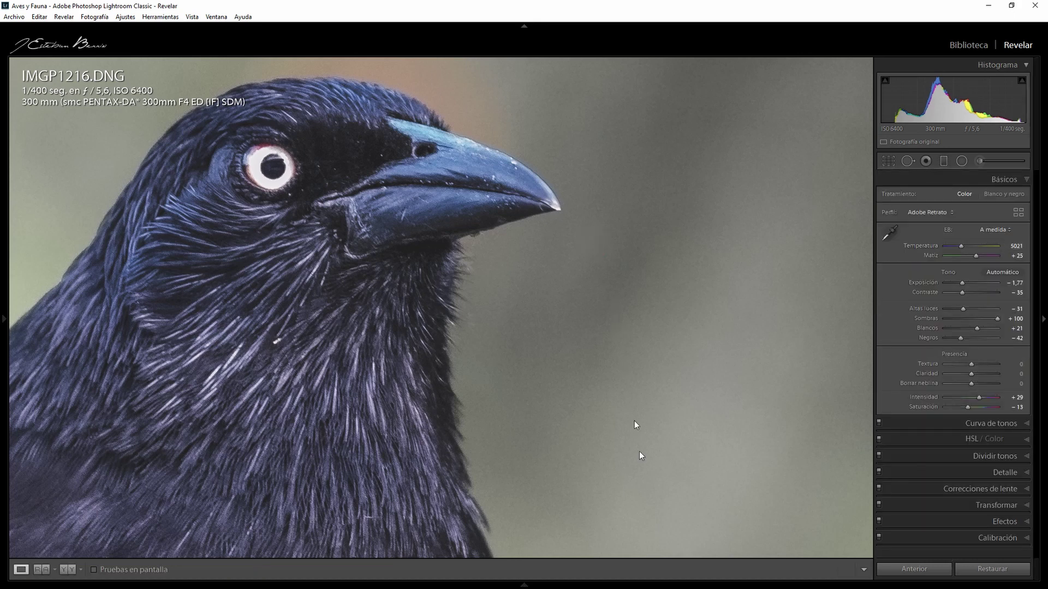
click(995, 477)
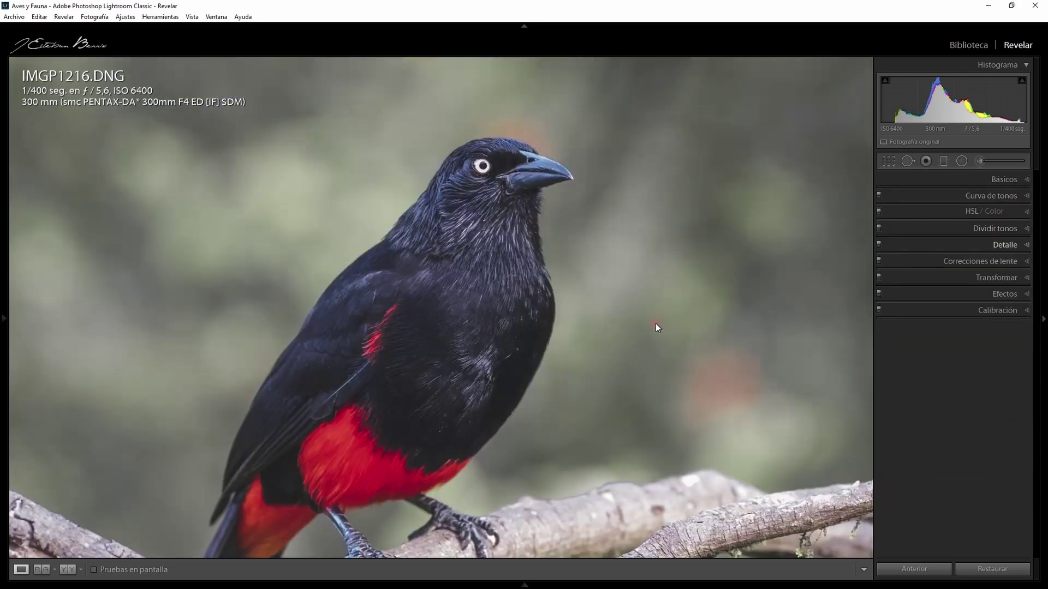
click(597, 407)
key(Up)
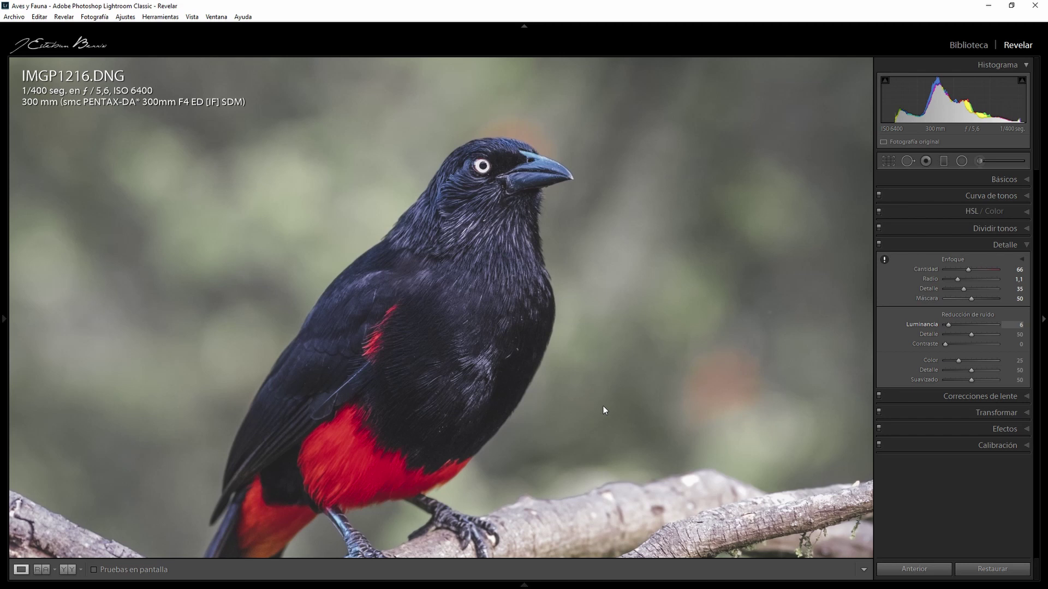
key(Up)
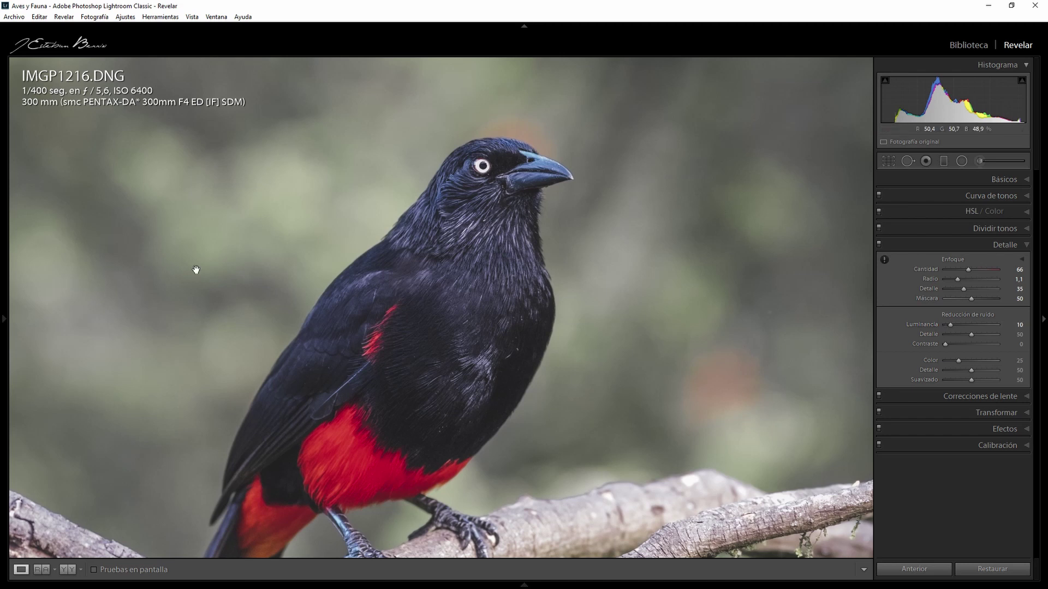
key(z)
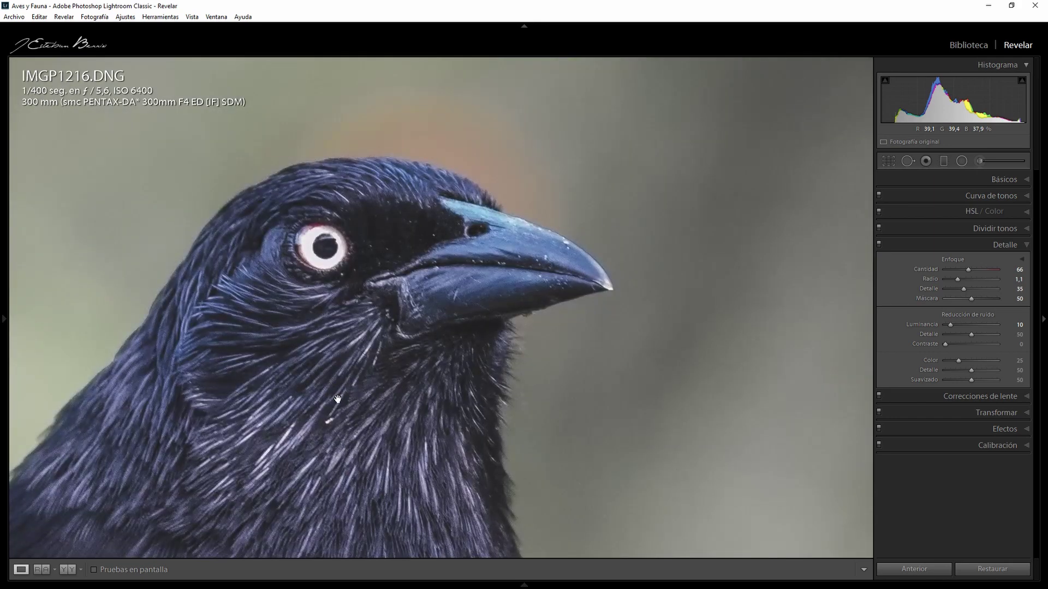